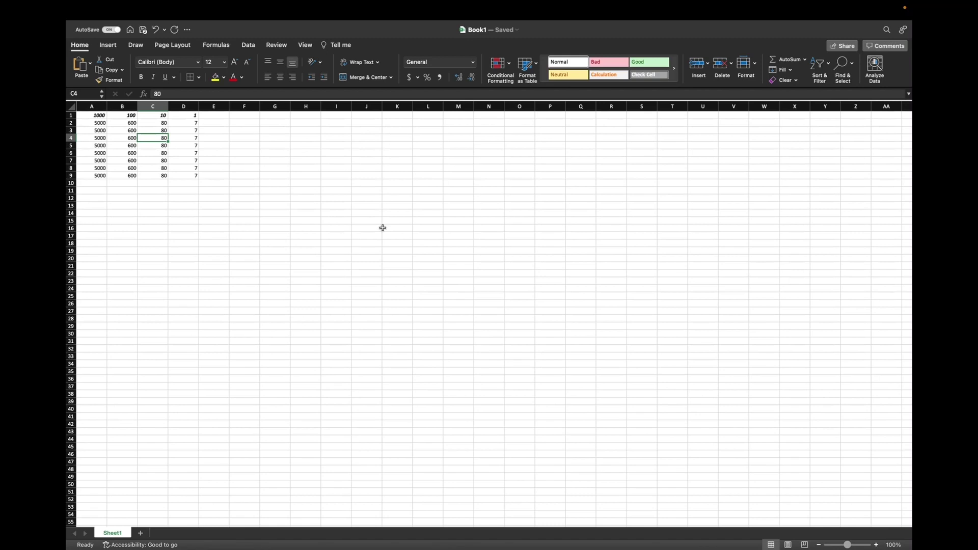
Open Excel Help and search it for 'Merge and center'.
{"action": "key", "text": "super+slash"}
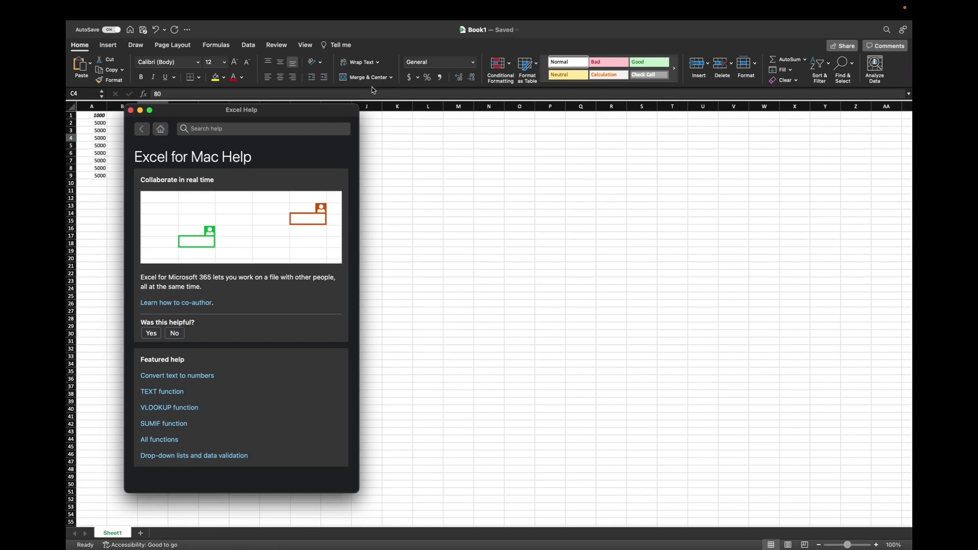
{"action": "left_click", "coordinate": [246, 130]}
{"action": "type", "text": "Merge and "}
{"action": "type", "text": "center"}
{"action": "key", "text": "Return"}
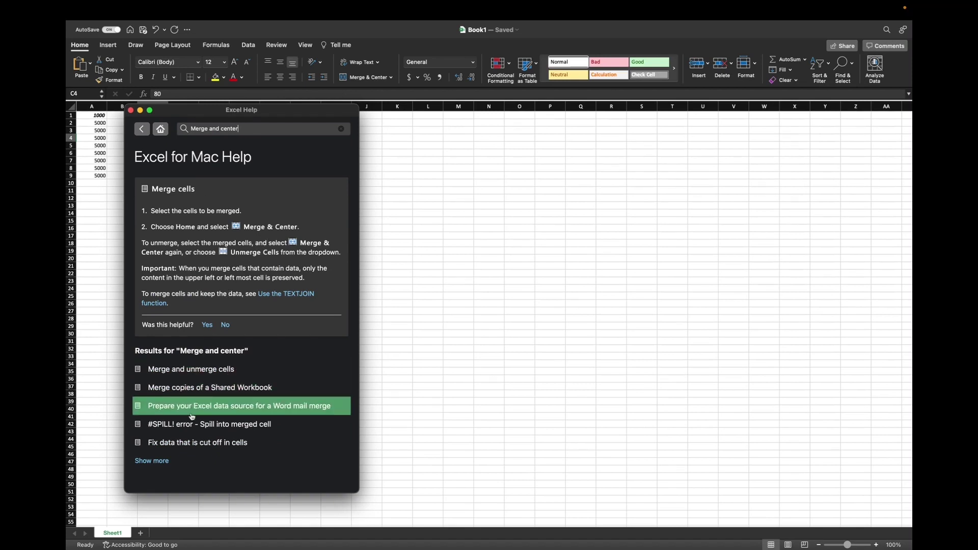
{"action": "left_click", "coordinate": [191, 373]}
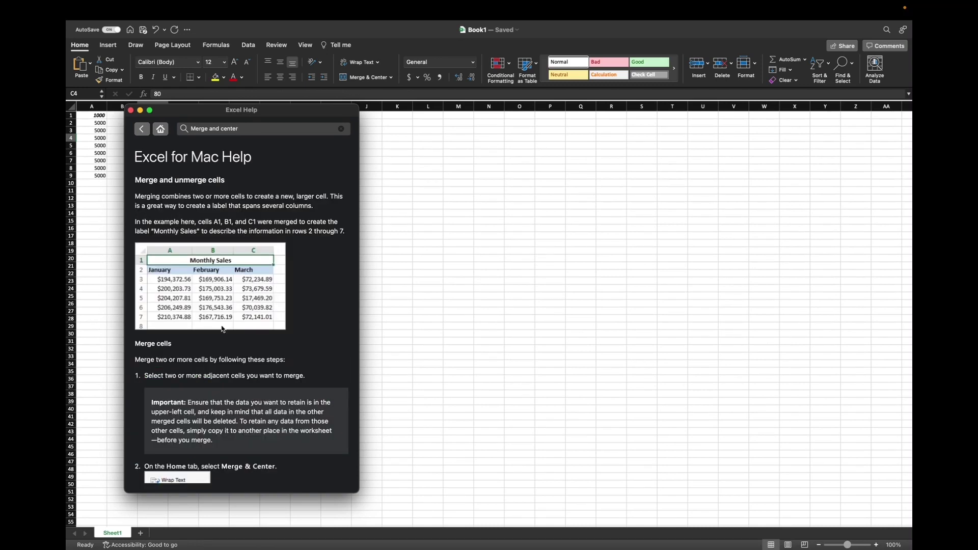
{"action": "scroll", "coordinate": [239, 314], "scroll_direction": "down", "scroll_amount": 4}
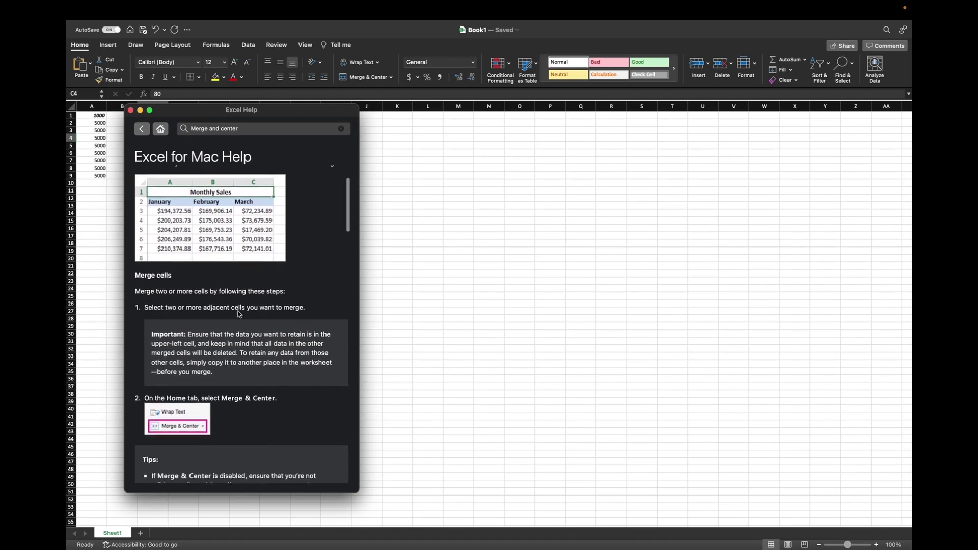
{"action": "scroll", "coordinate": [239, 313], "scroll_direction": "down", "scroll_amount": 2}
{"action": "scroll", "coordinate": [239, 314], "scroll_direction": "up", "scroll_amount": 6}
{"action": "scroll", "coordinate": [238, 314], "scroll_direction": "down", "scroll_amount": 5}
{"action": "scroll", "coordinate": [238, 313], "scroll_direction": "down", "scroll_amount": 5}
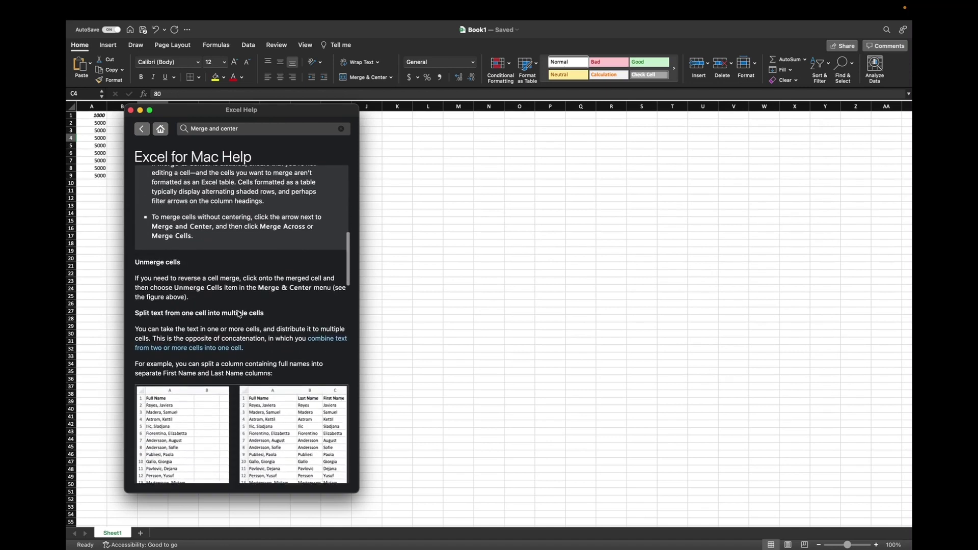
{"action": "scroll", "coordinate": [238, 313], "scroll_direction": "down", "scroll_amount": 8}
{"action": "scroll", "coordinate": [238, 314], "scroll_direction": "down", "scroll_amount": 3}
{"action": "scroll", "coordinate": [238, 313], "scroll_direction": "down", "scroll_amount": 6}
{"action": "scroll", "coordinate": [239, 314], "scroll_direction": "down", "scroll_amount": 3}
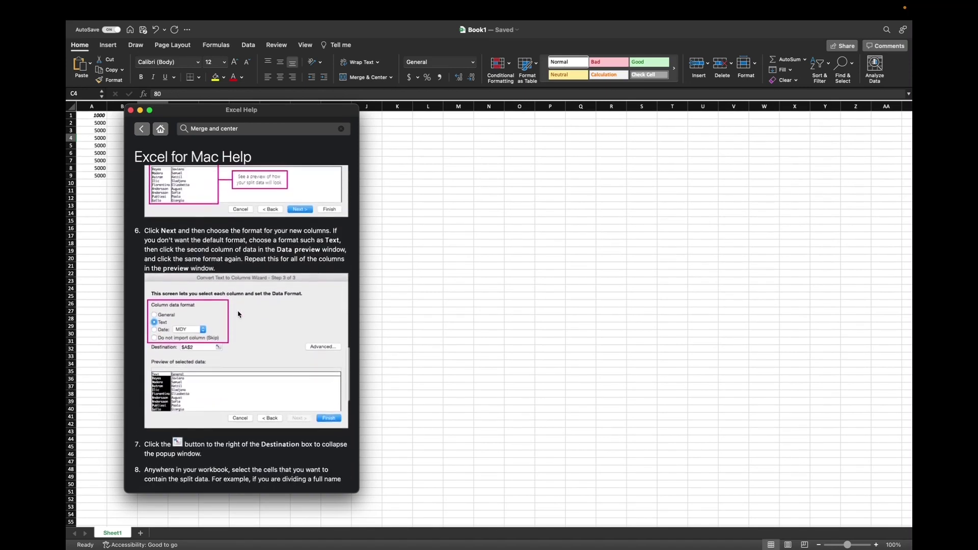
{"action": "scroll", "coordinate": [239, 313], "scroll_direction": "down", "scroll_amount": 3}
{"action": "scroll", "coordinate": [238, 314], "scroll_direction": "down", "scroll_amount": 4}
{"action": "scroll", "coordinate": [238, 314], "scroll_direction": "down", "scroll_amount": 3}
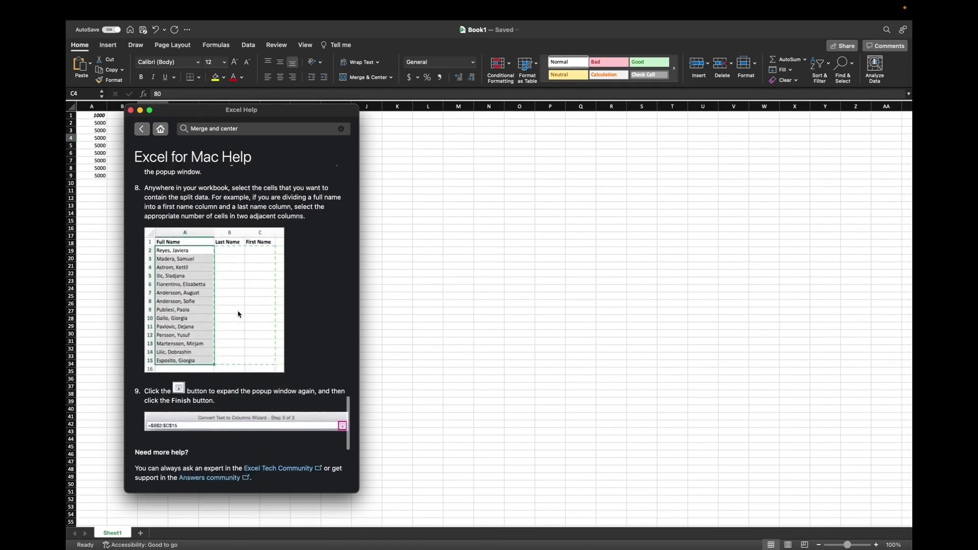
{"action": "scroll", "coordinate": [239, 313], "scroll_direction": "down", "scroll_amount": 3}
{"action": "scroll", "coordinate": [238, 314], "scroll_direction": "down", "scroll_amount": 4}
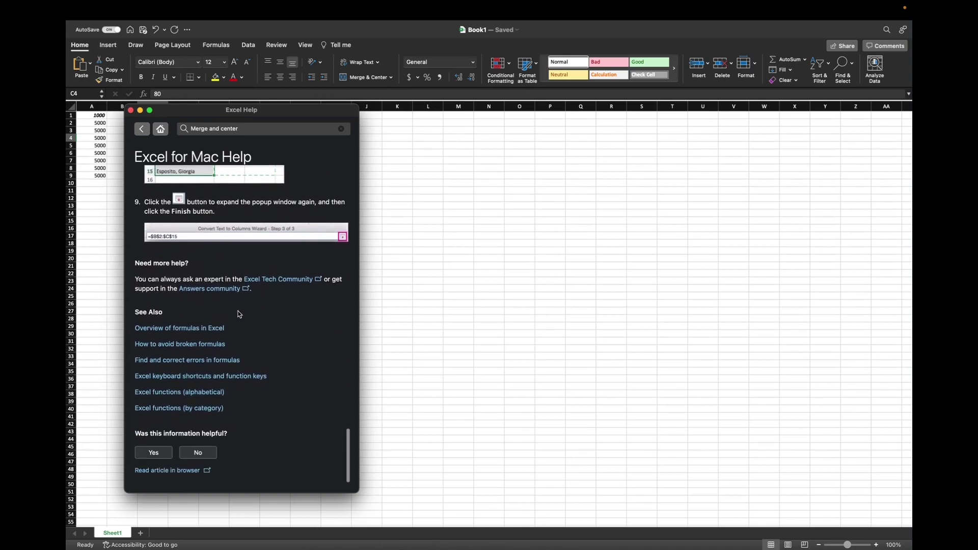
{"action": "scroll", "coordinate": [238, 314], "scroll_direction": "up", "scroll_amount": 3}
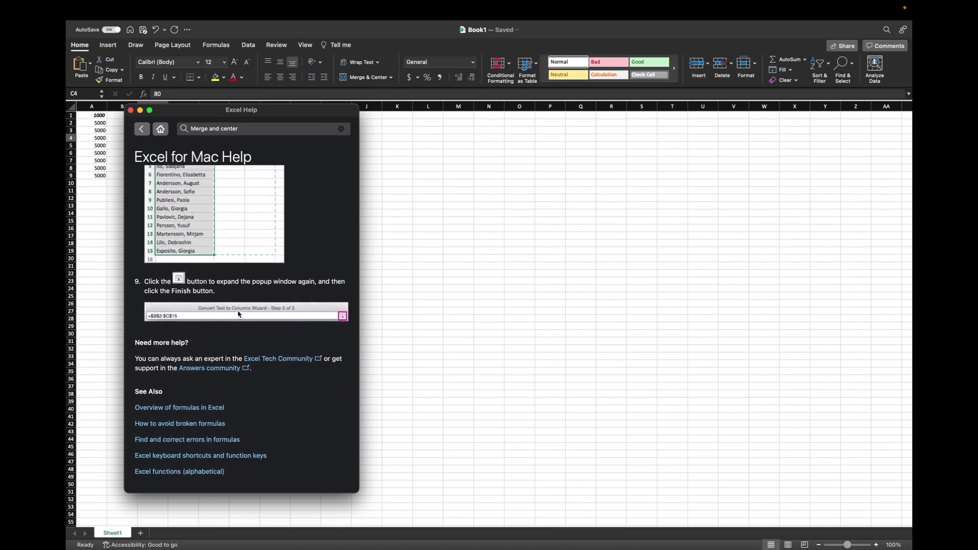